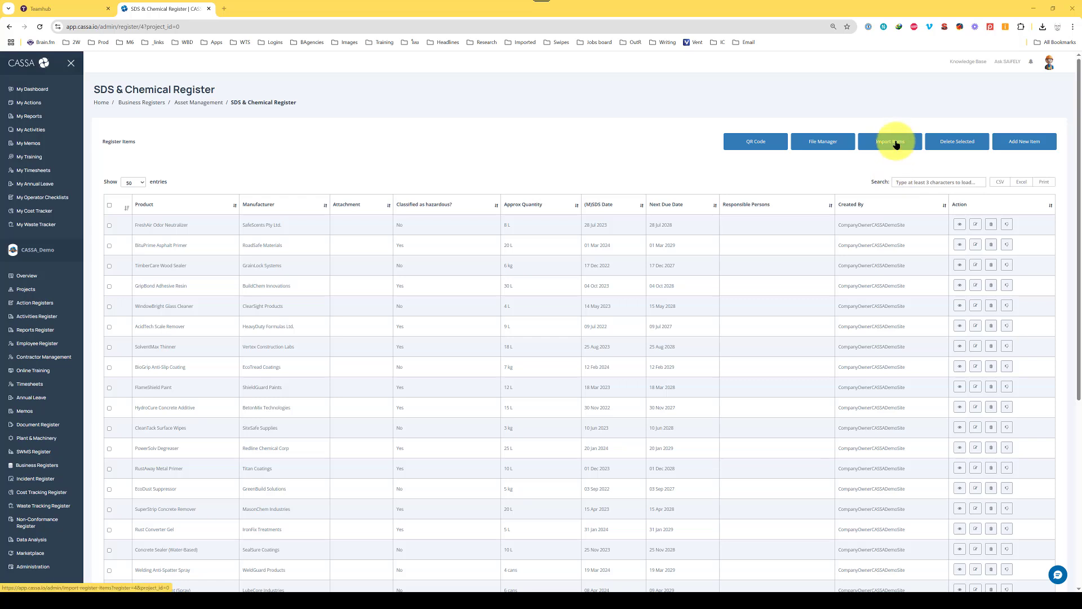
Open the item import page for the SDS & Chemical Register and highlight the dd/mm/yyyy date format note.
click(897, 144)
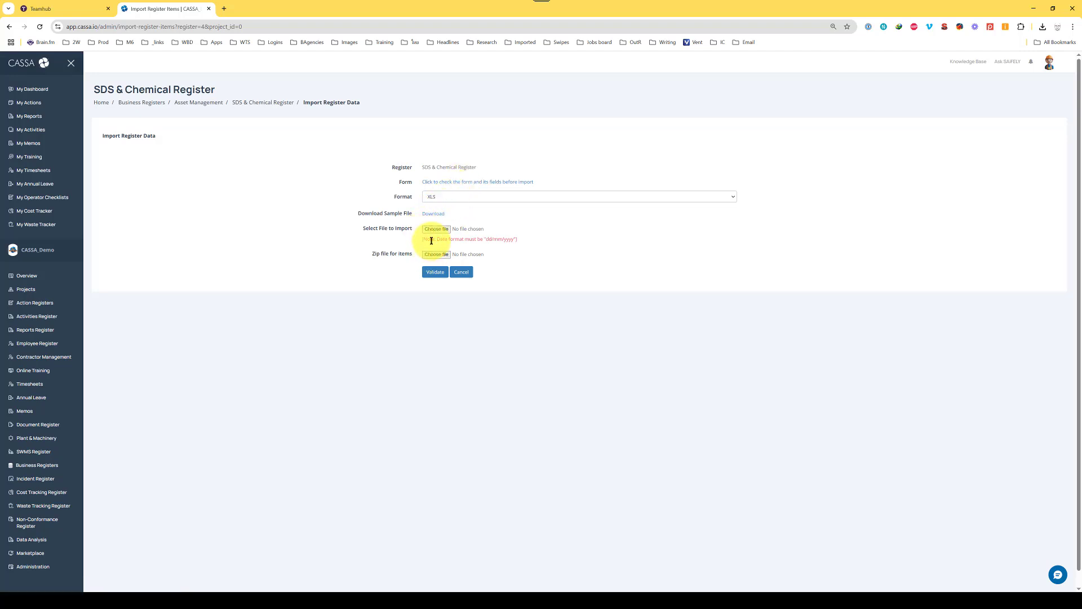
drag(440, 240, 501, 244)
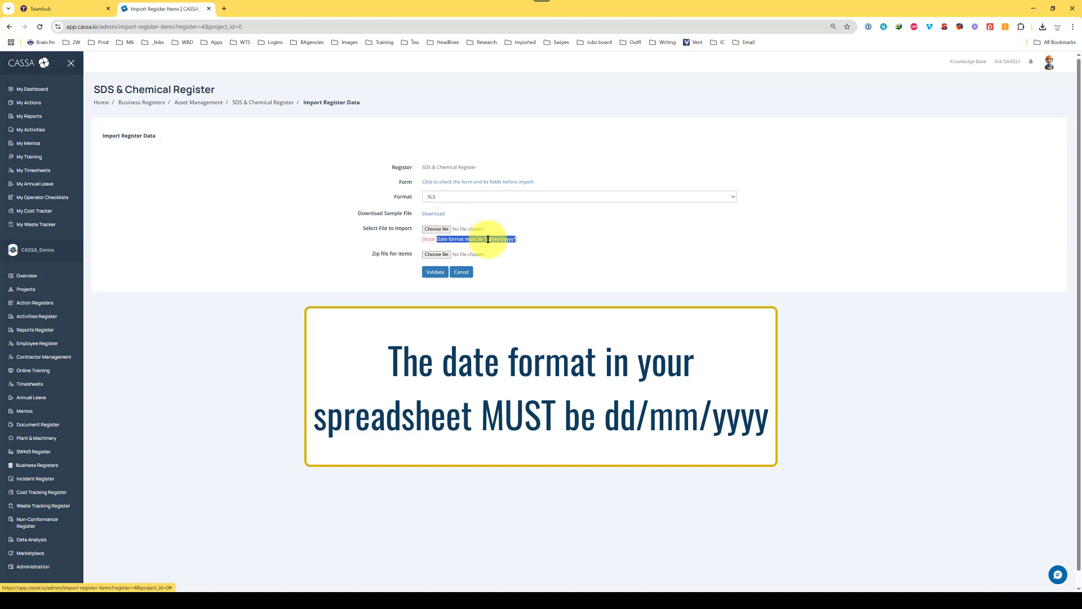
double_click(488, 239)
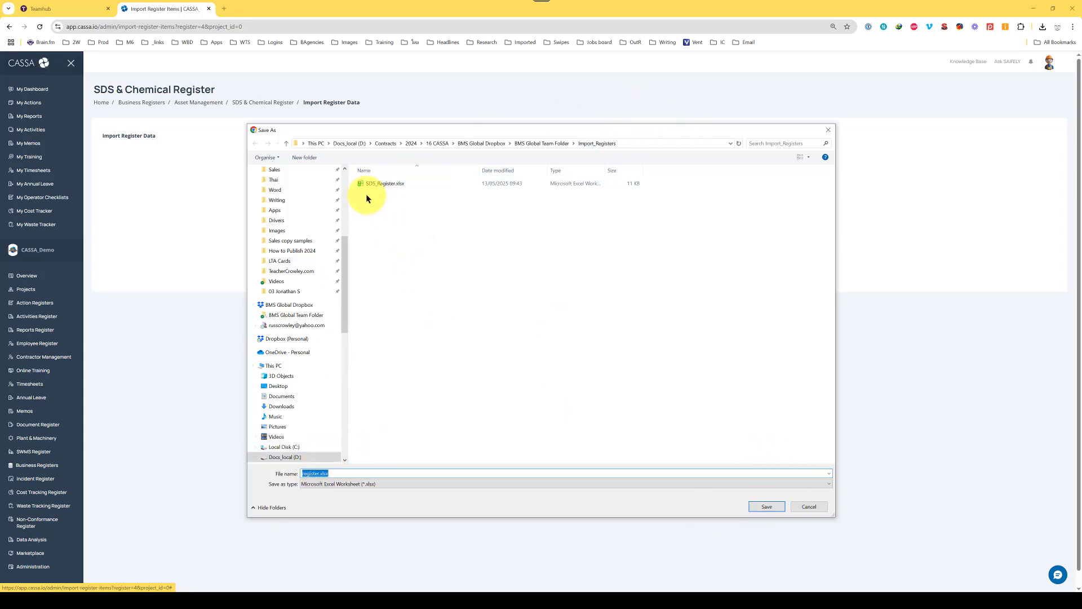
Save the sample import file as register.xlsx and open it in Excel with editing enabled.
click(761, 510)
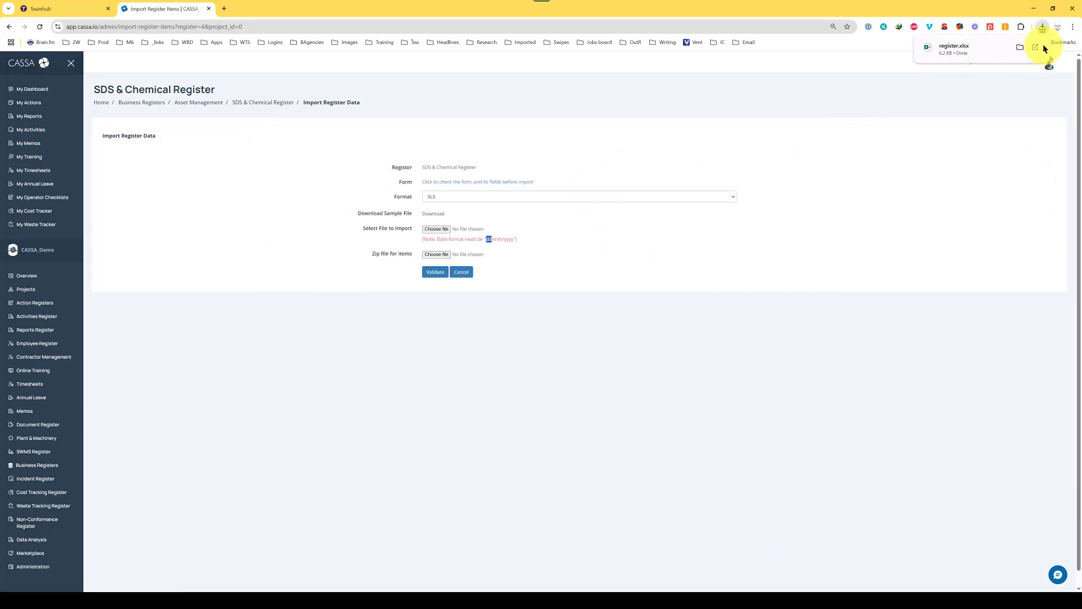
click(1037, 48)
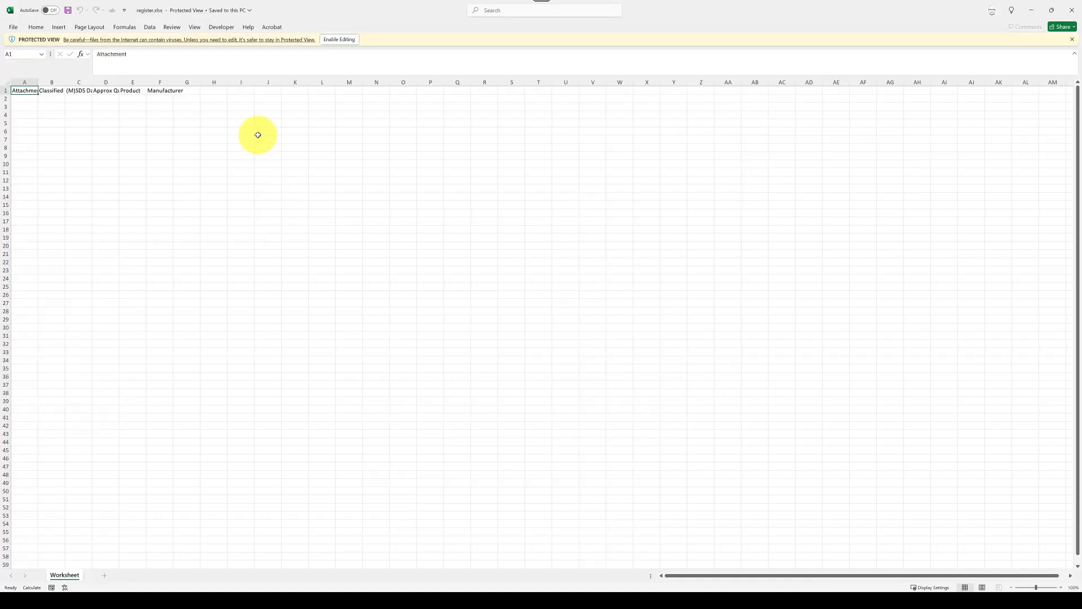
click(342, 40)
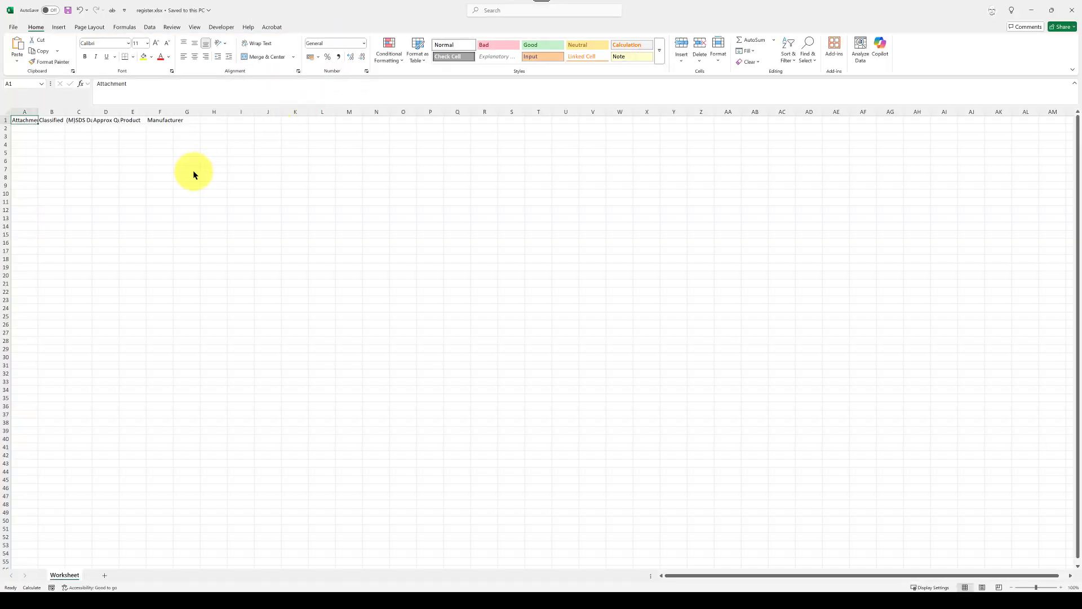
Autofit columns A to G of the template so the header texts fit.
drag(19, 112, 174, 111)
double_click(117, 112)
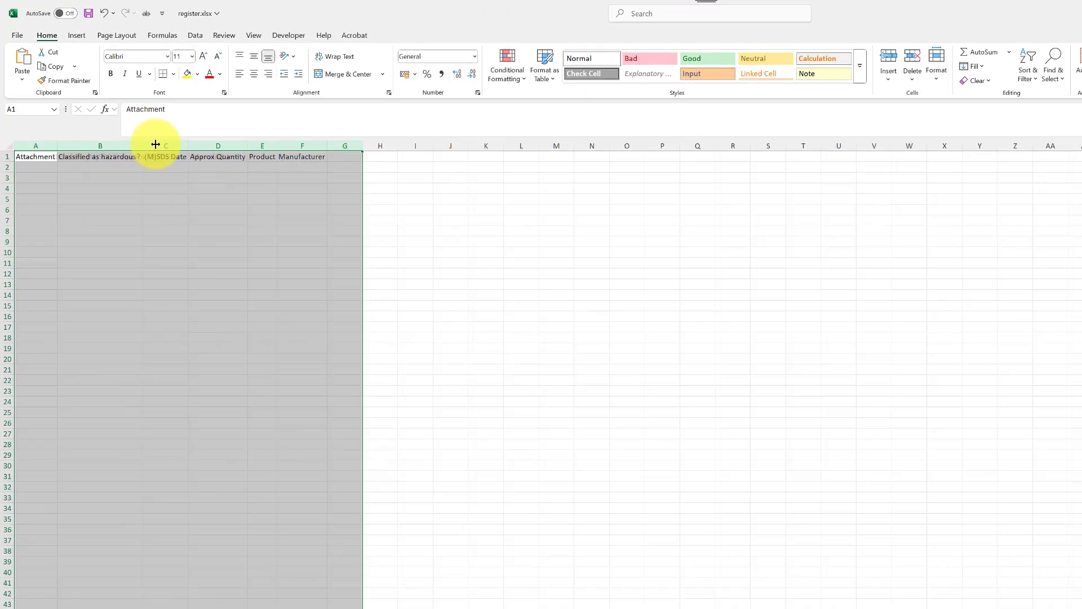
click(122, 145)
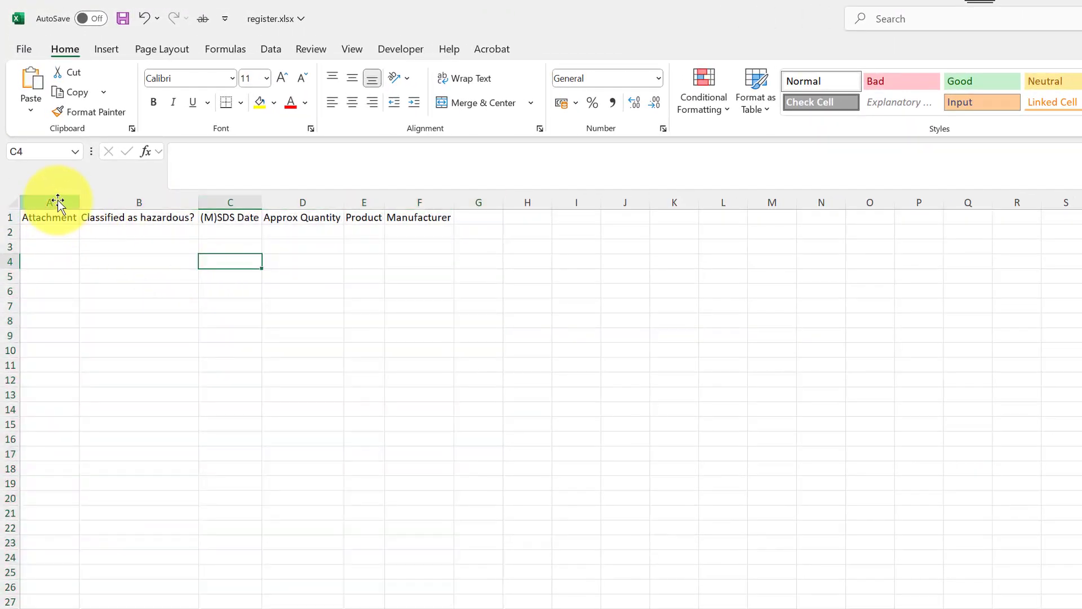
Check the template's header cells and widen the Product column.
click(39, 233)
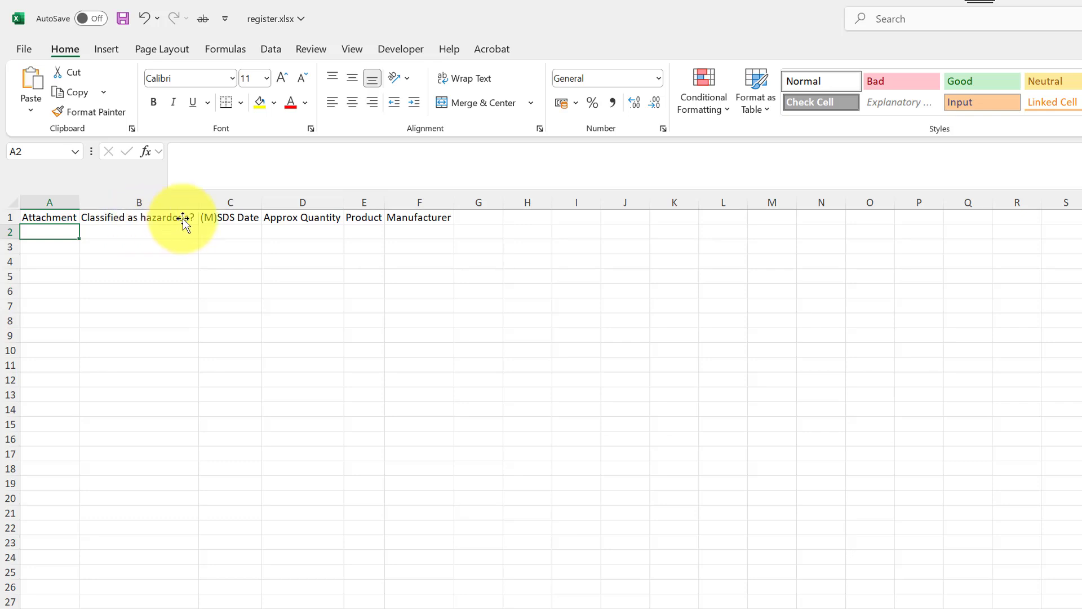
click(230, 220)
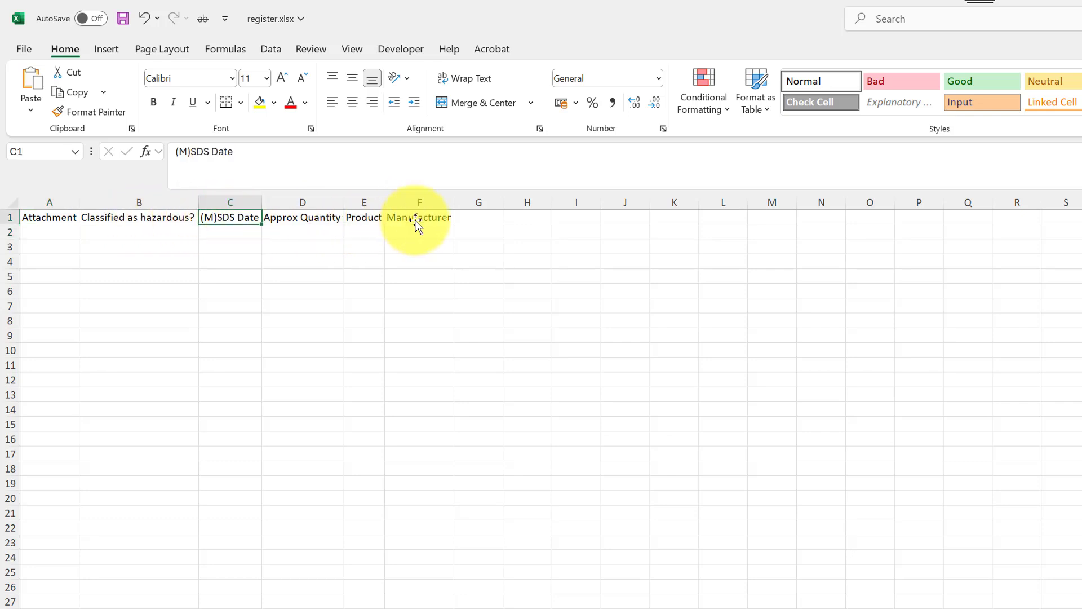
drag(386, 203, 422, 201)
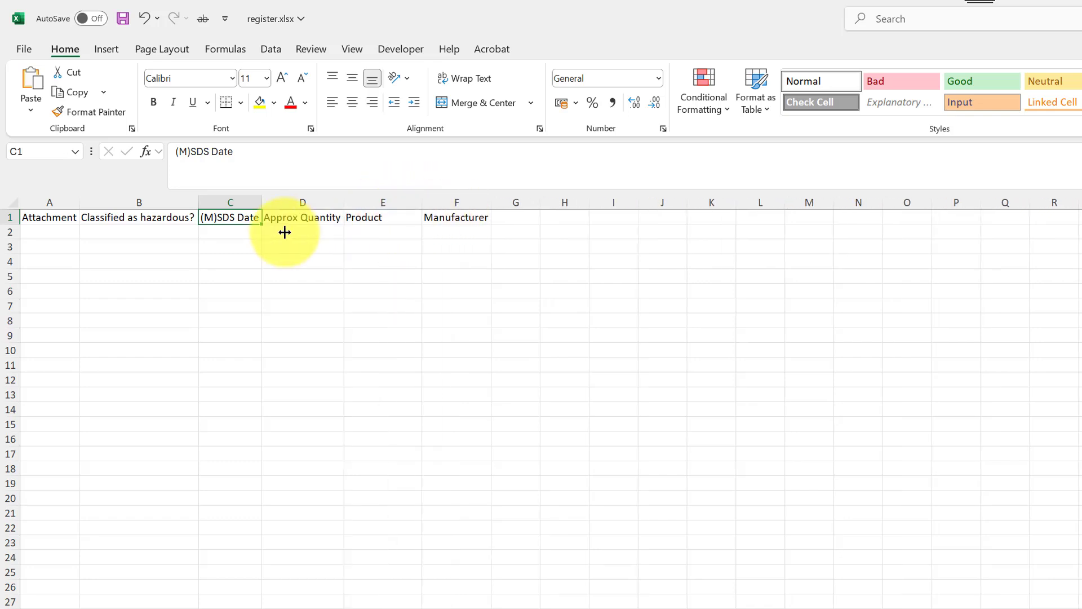
click(235, 231)
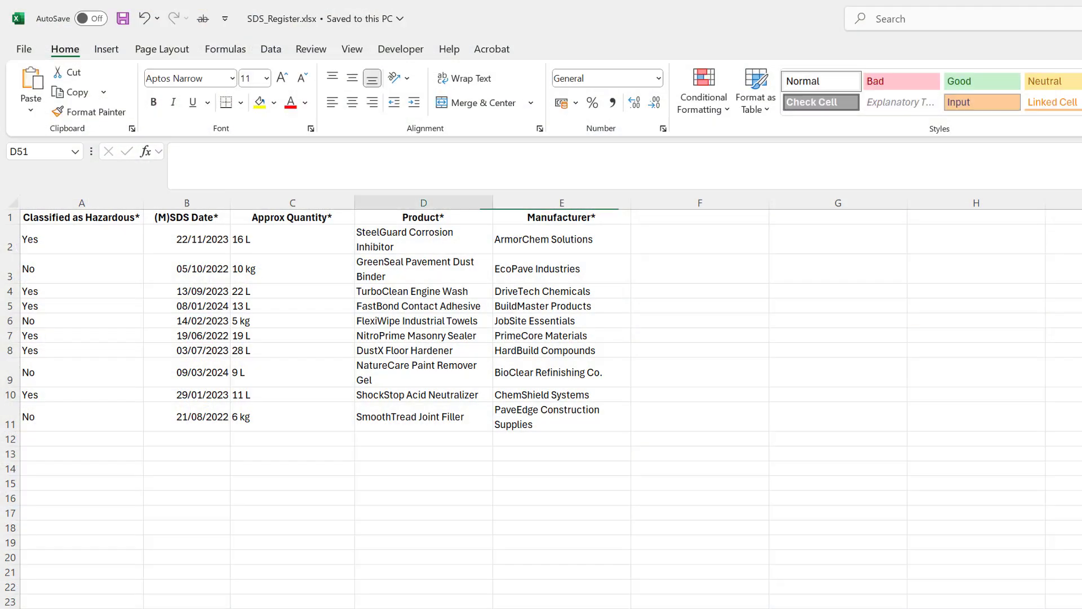
Copy the chemical records in A2:E11 of SDS_Register.xlsx, leaving out the header row.
click(223, 420)
click(124, 251)
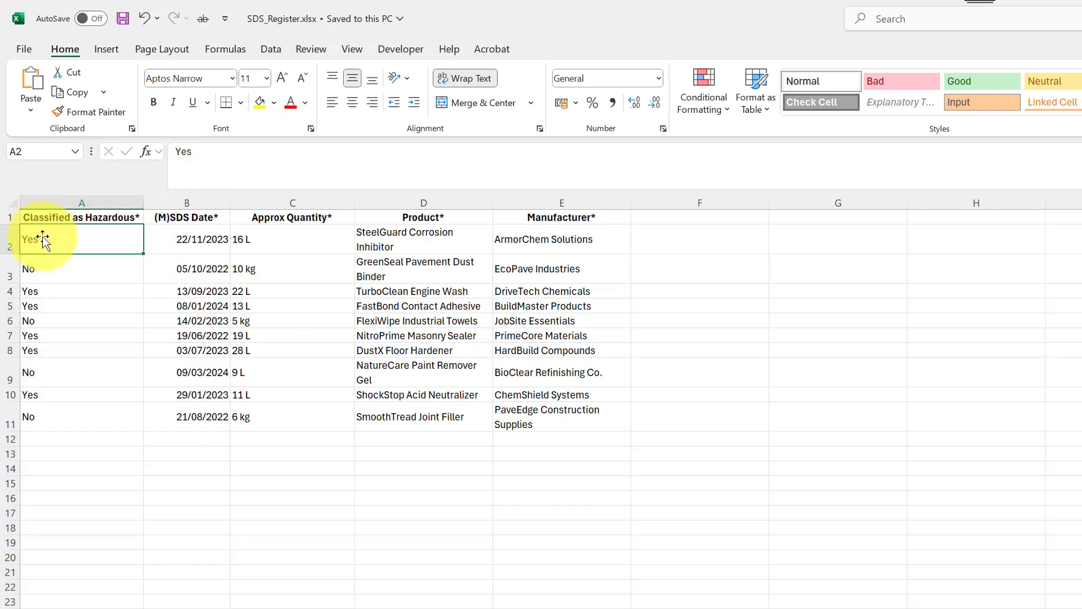
mouse_move(42, 240)
mouse_down()
mouse_move(395, 355)
mouse_move(552, 425)
mouse_up()
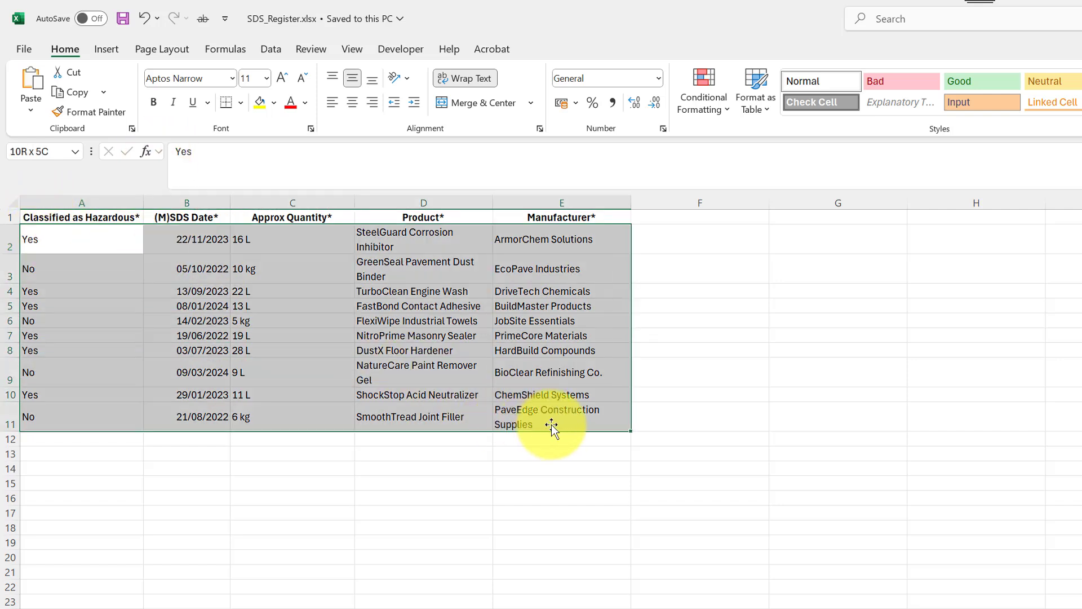
key(ctrl+q)
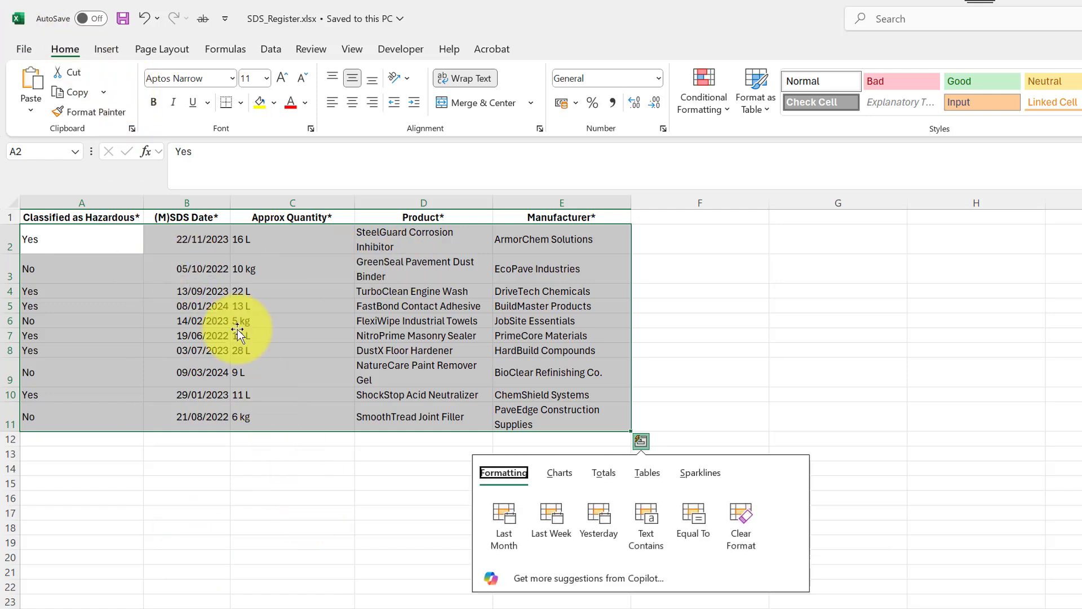
right_click(222, 258)
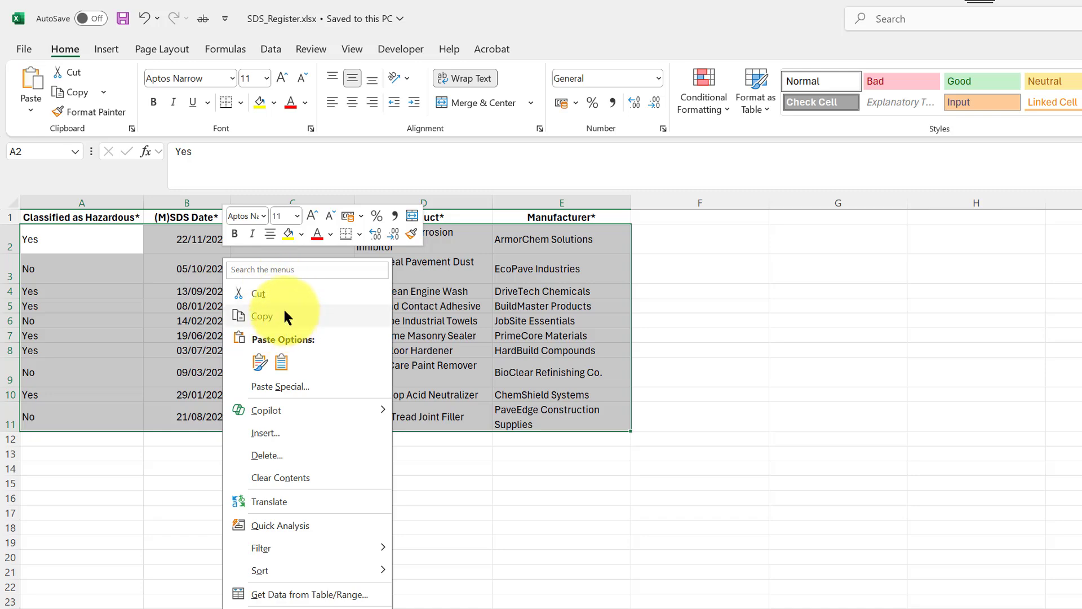
click(262, 316)
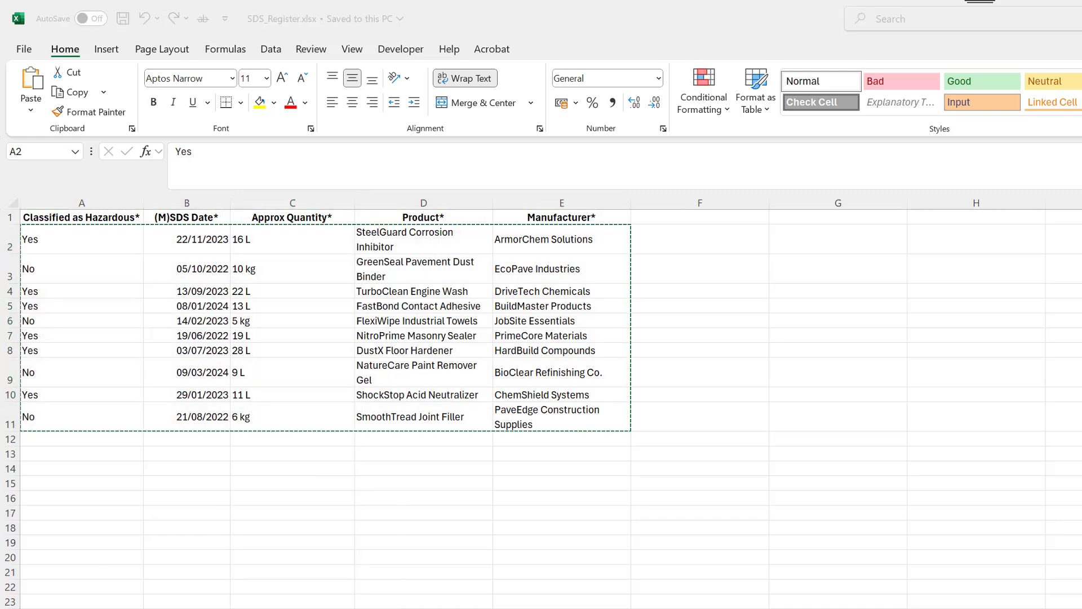
Switch to register.xlsx and paste the copied records starting at cell B2 under Classified as hazardous?
key(alt+Tab)
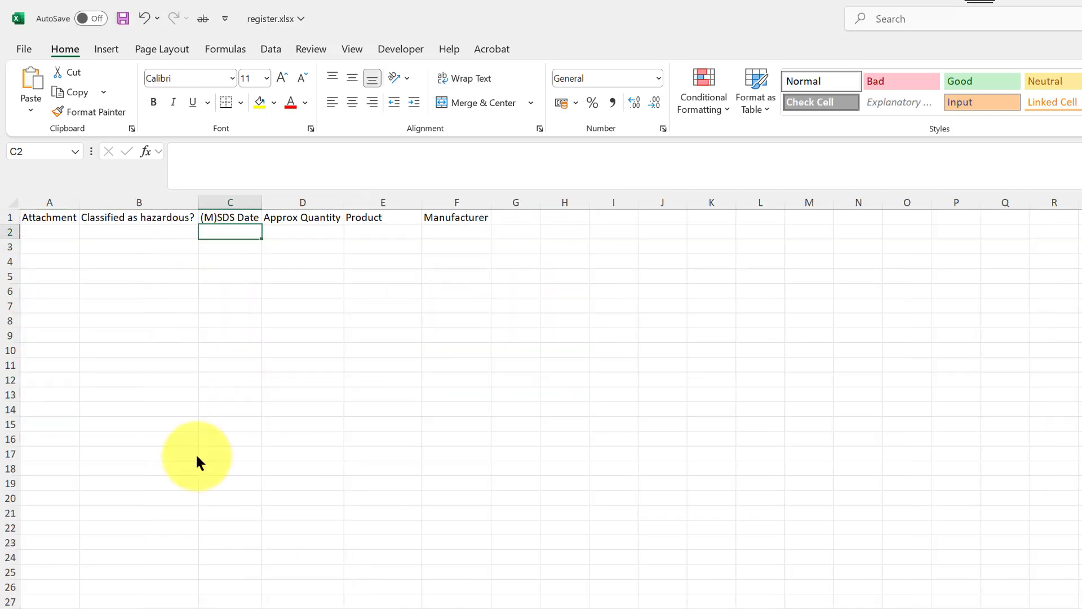
click(97, 229)
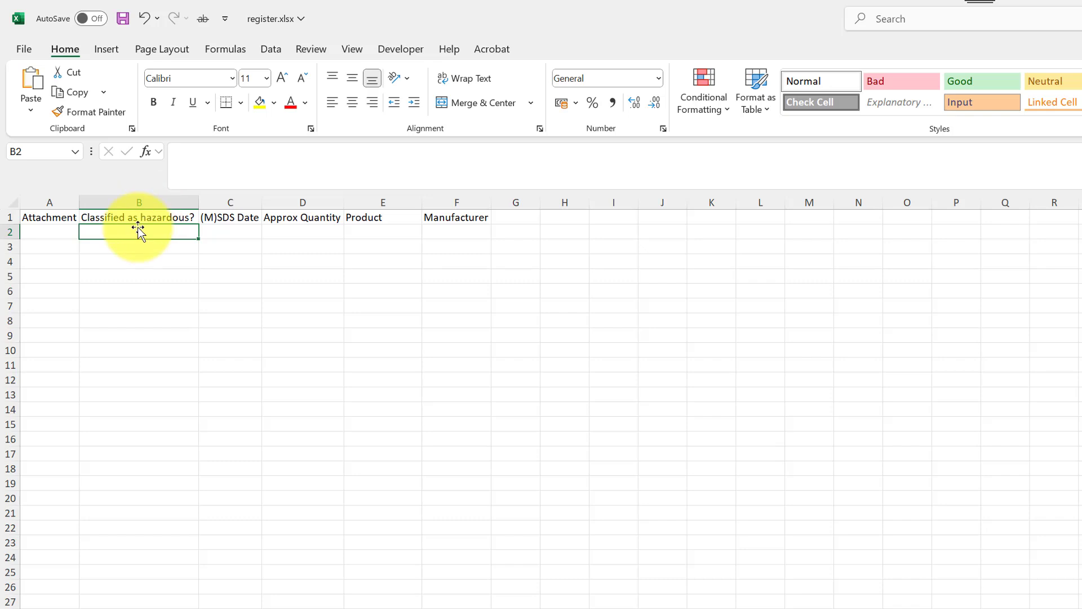
key(ctrl+v)
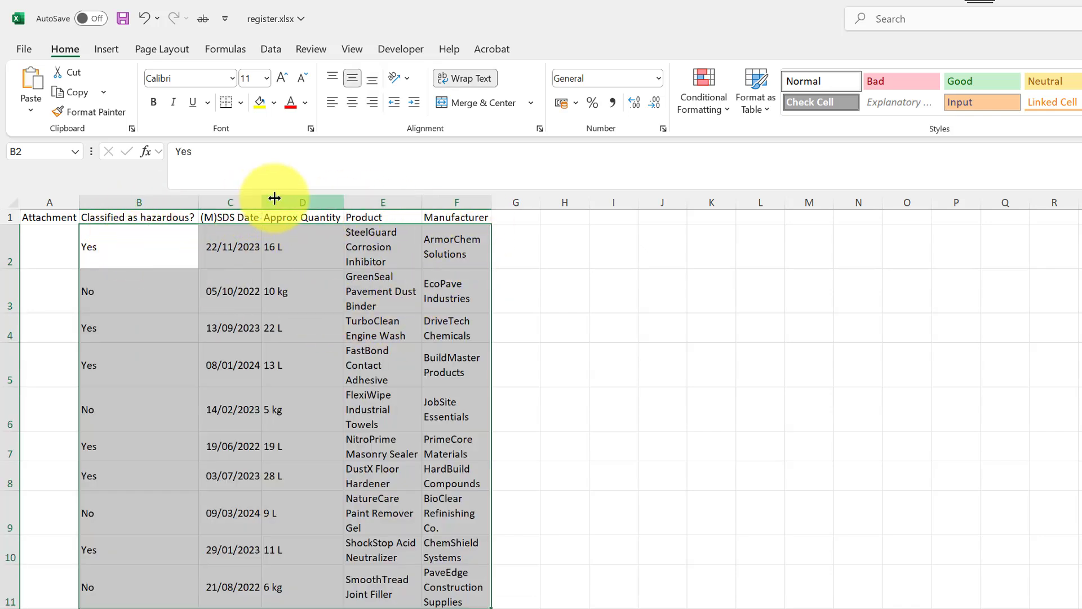
click(643, 285)
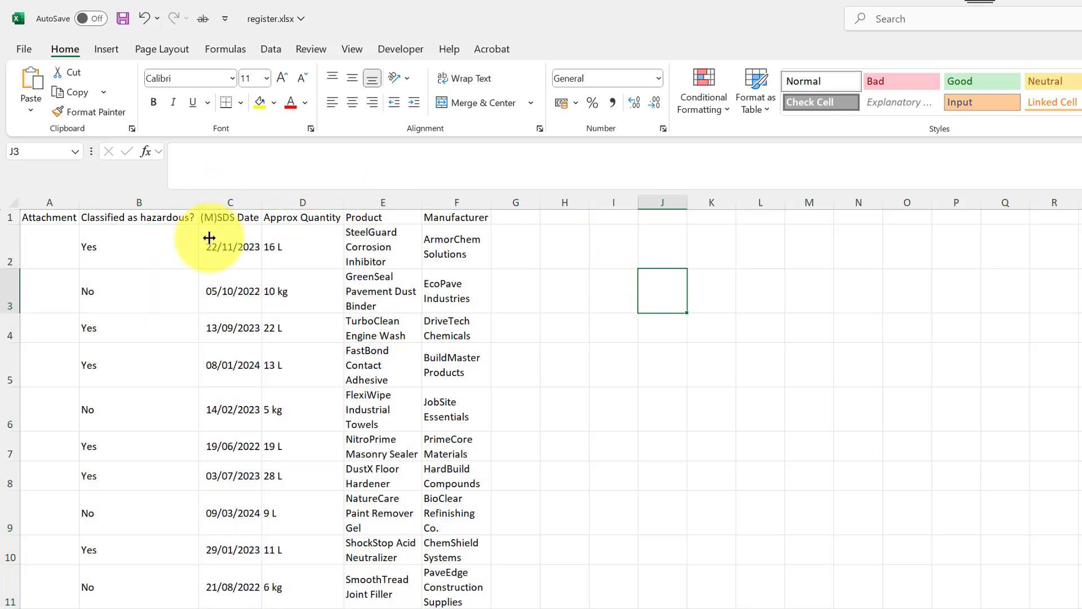
Copy the file names 01.jpg to 10.jpg from SDS_Register.xlsx into the Attachment column of register.xlsx, starting at A2.
click(41, 242)
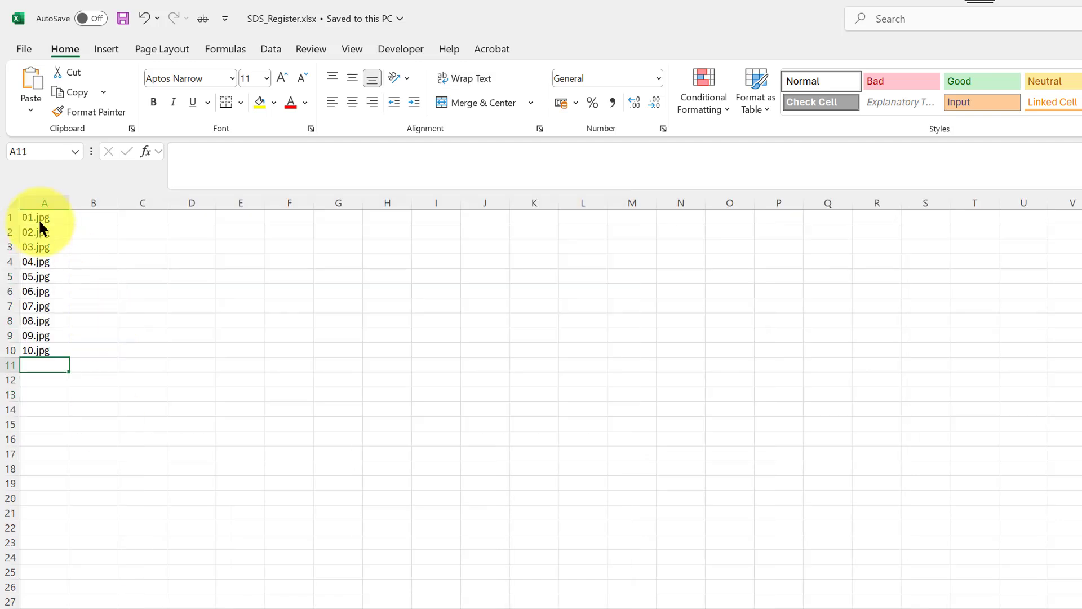
drag(38, 217, 17, 350)
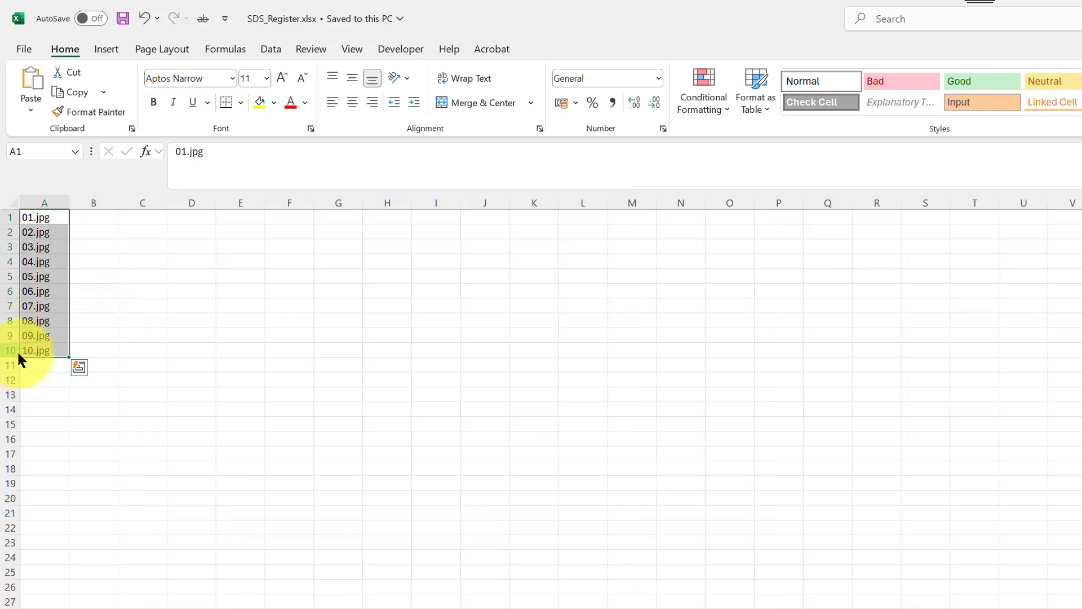
key(ctrl+c)
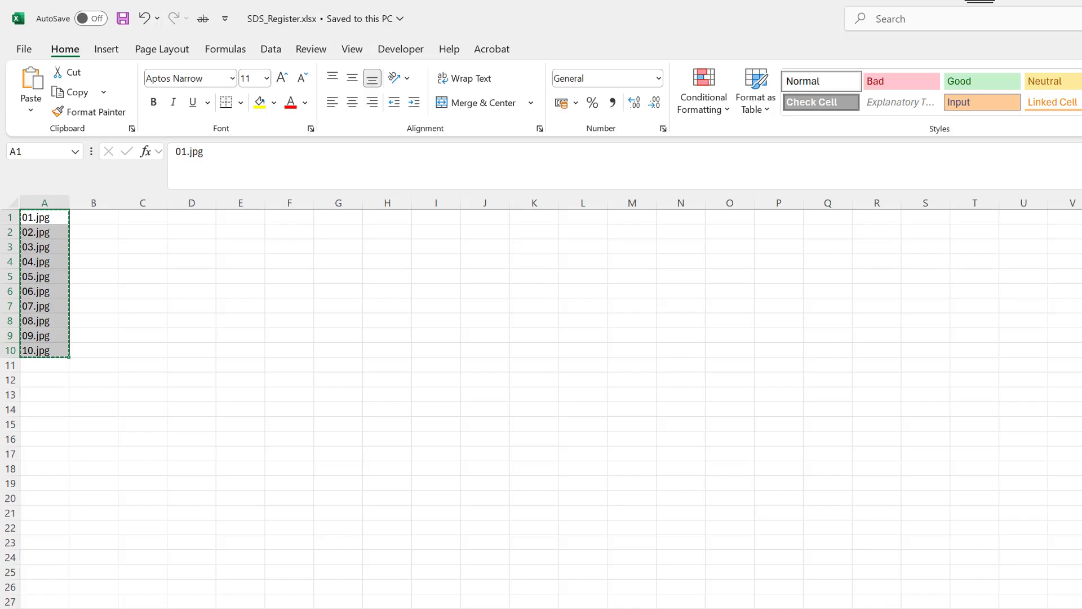
click(40, 228)
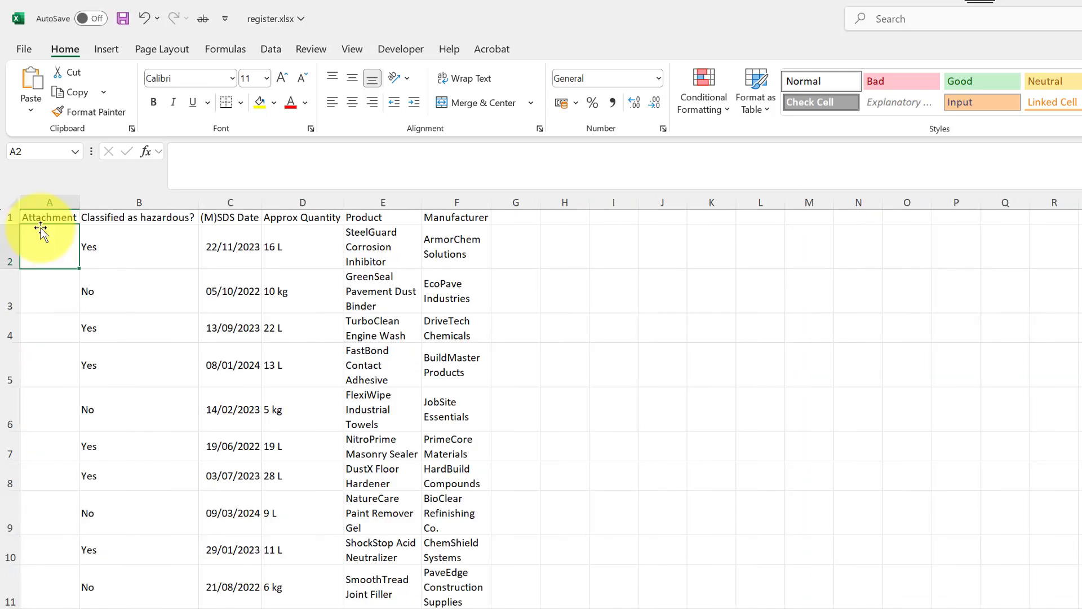
key(ctrl+v)
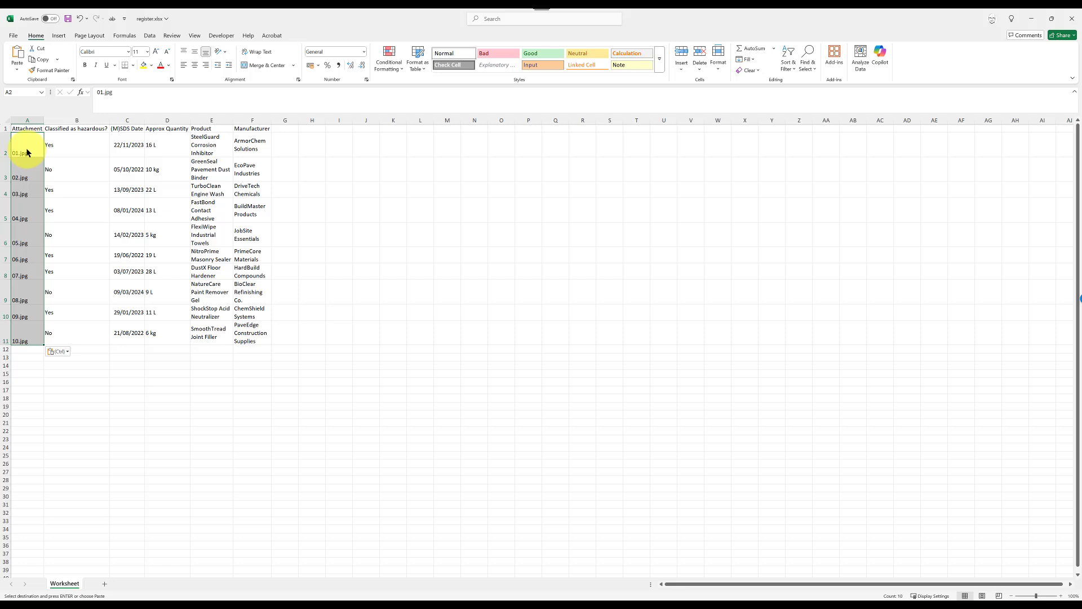
Autofit the widths of all columns in the register.xlsx worksheet.
click(7, 119)
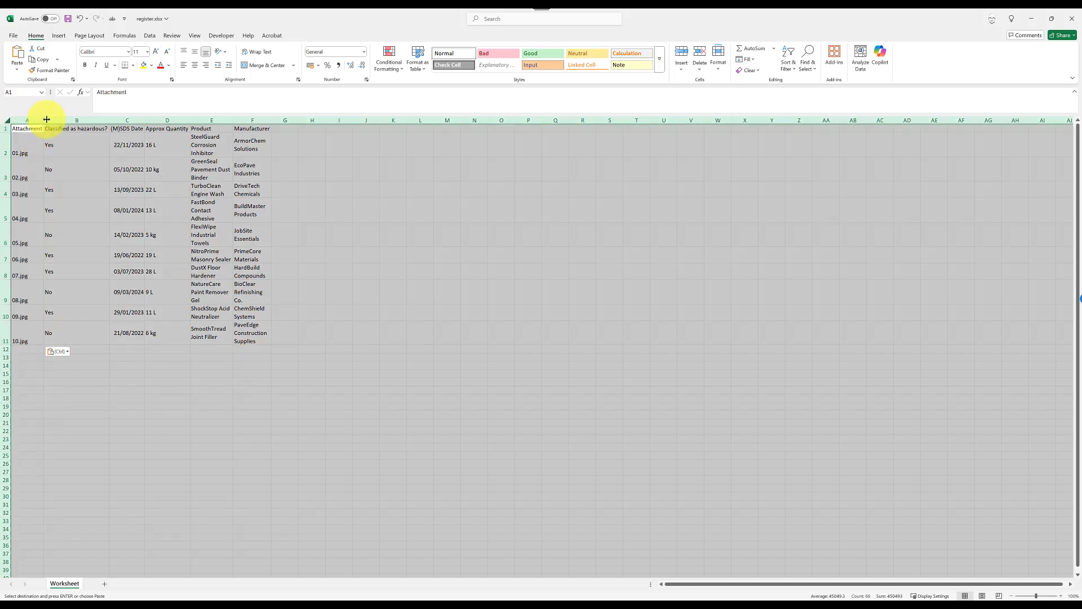
double_click(145, 120)
click(169, 390)
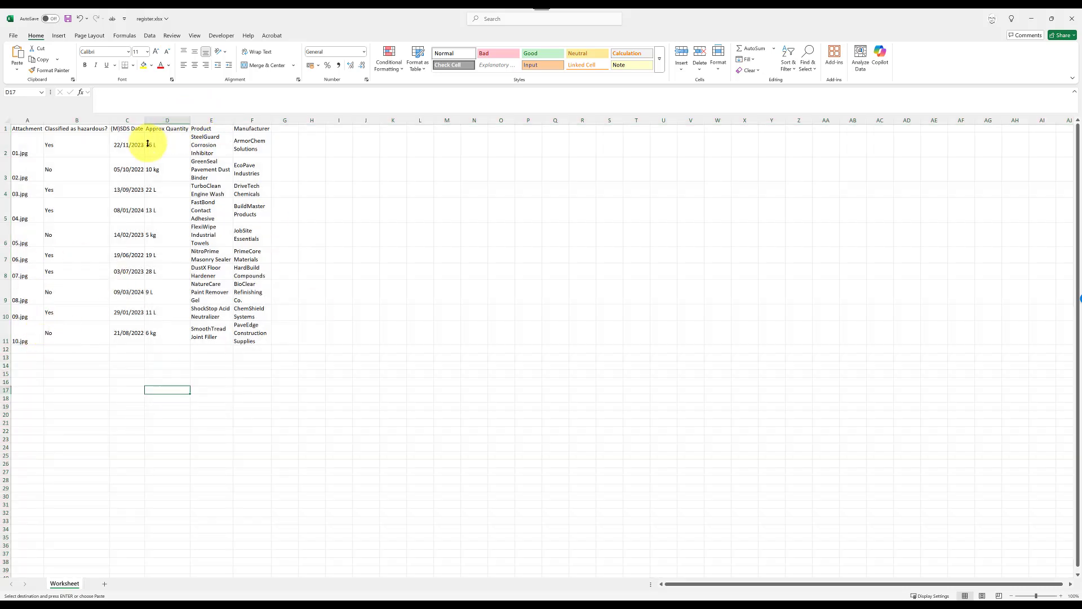
Save and close both the register.xlsx and SDS_Register.xlsx workbooks.
key(ctrl+s)
key(ctrl+w)
key(ctrl+s)
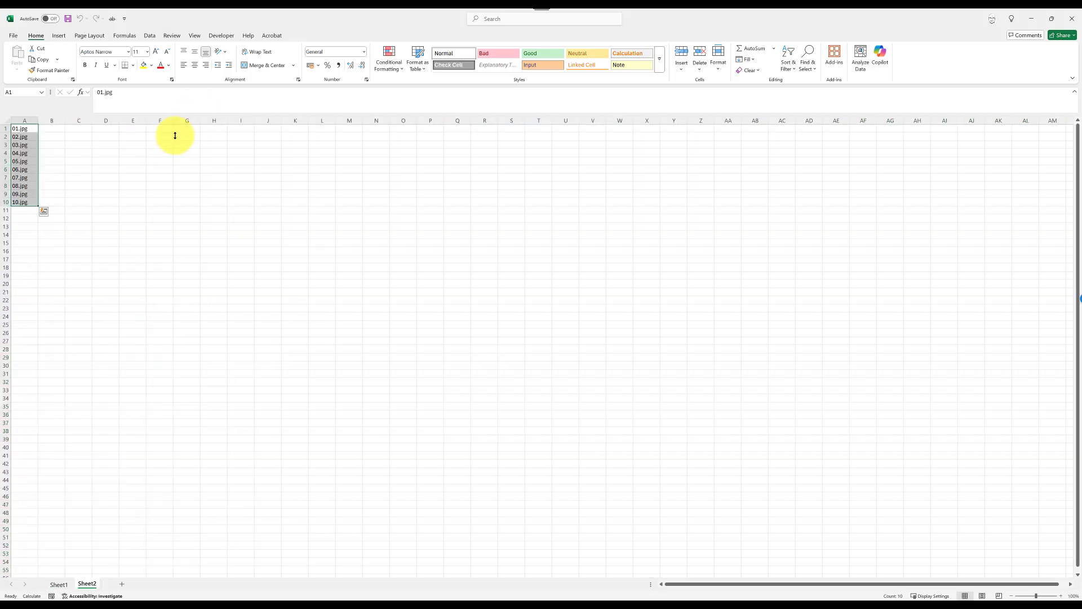
key(ctrl+w)
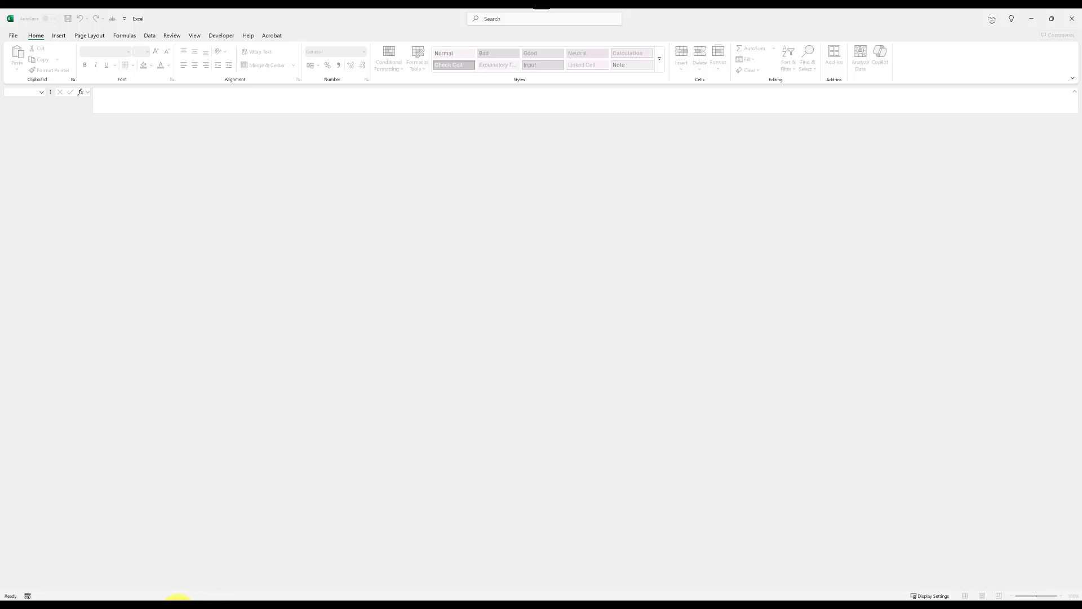
Switch to the CASSA import page in the browser and choose register.xlsx as the file to import.
click(178, 608)
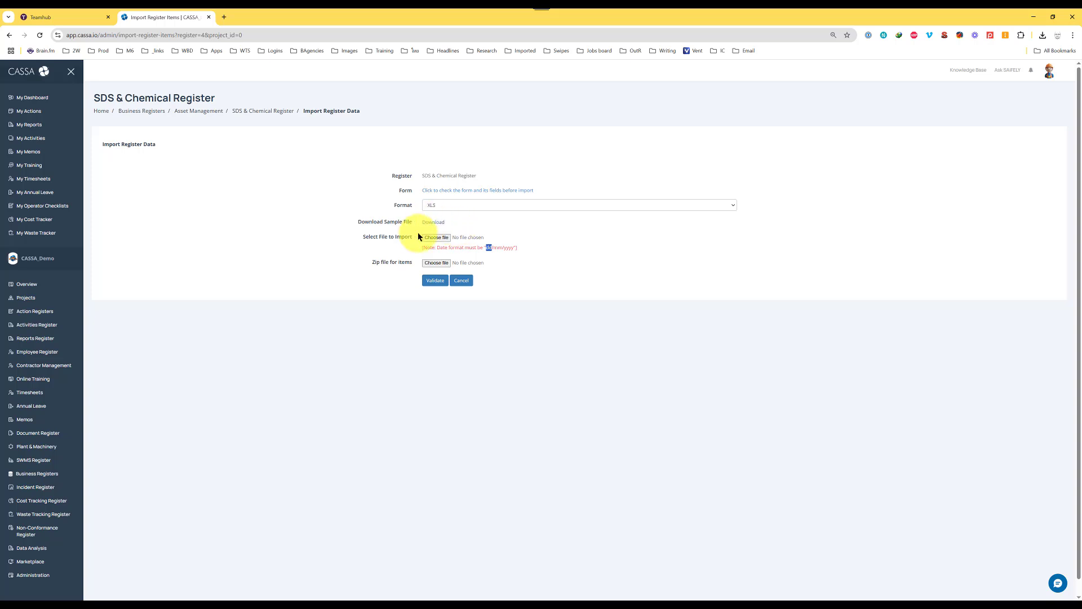
click(436, 238)
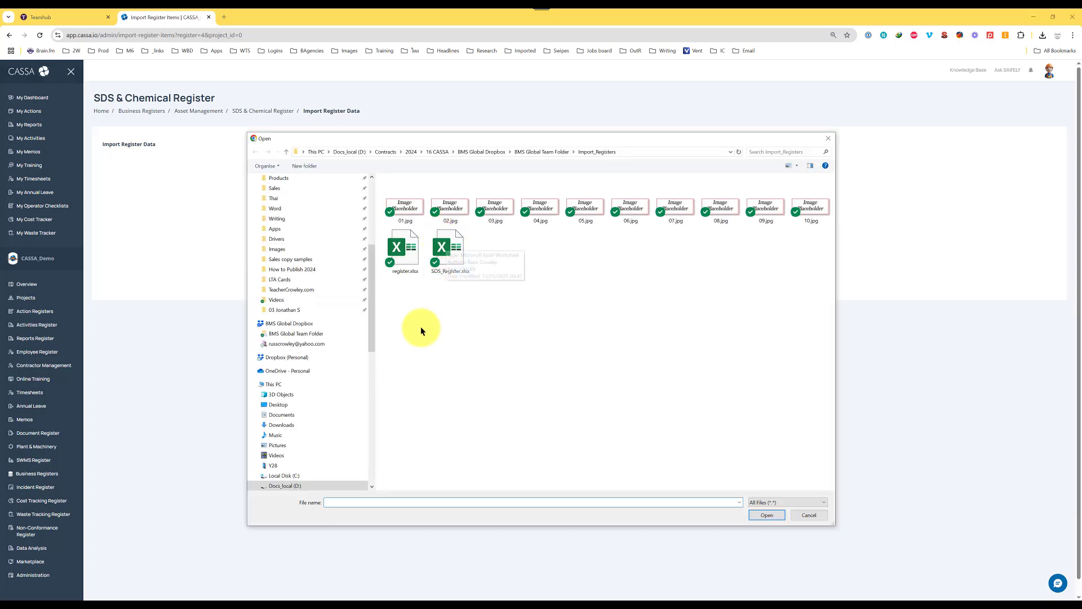
click(397, 250)
double_click(398, 250)
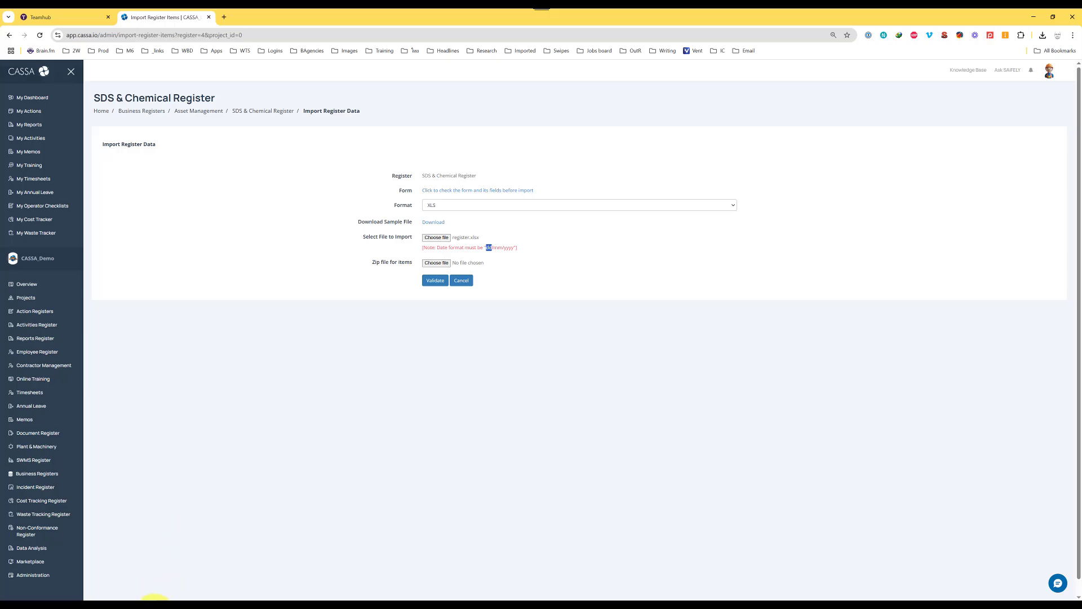
Switch to the Import_Registers folder and compress 01.jpg to 10.jpg into a zip archive named Import_Registers.zip using 7-Zip.
click(145, 598)
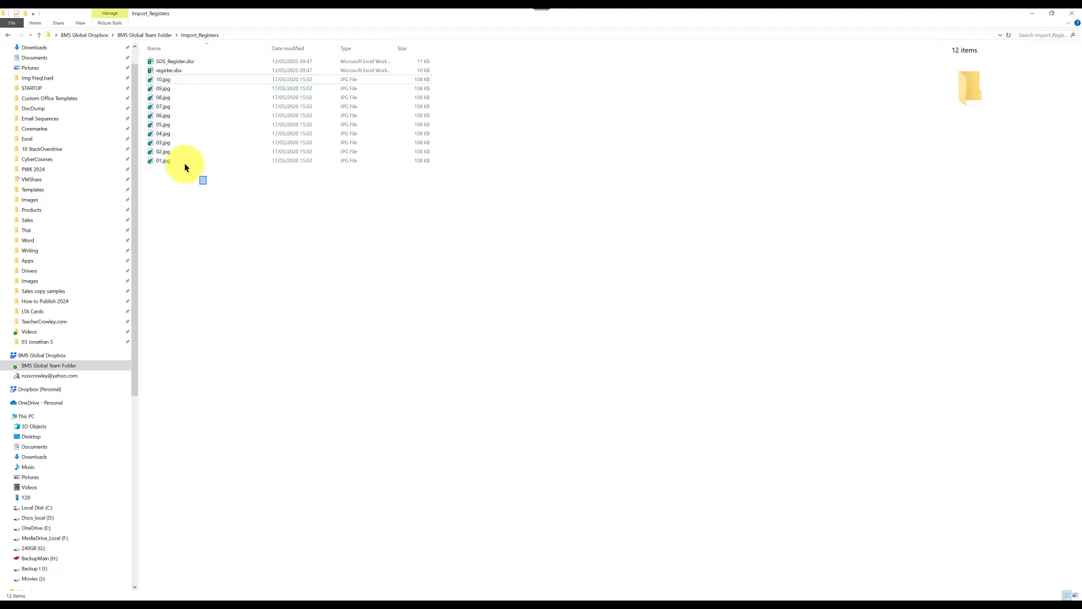
drag(184, 167, 145, 74)
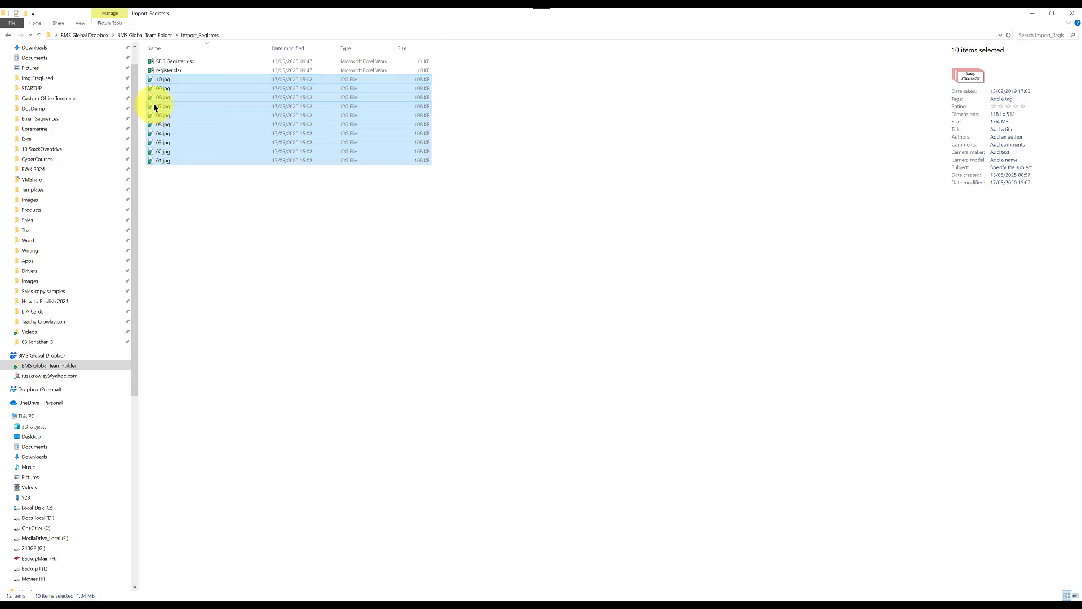
right_click(152, 104)
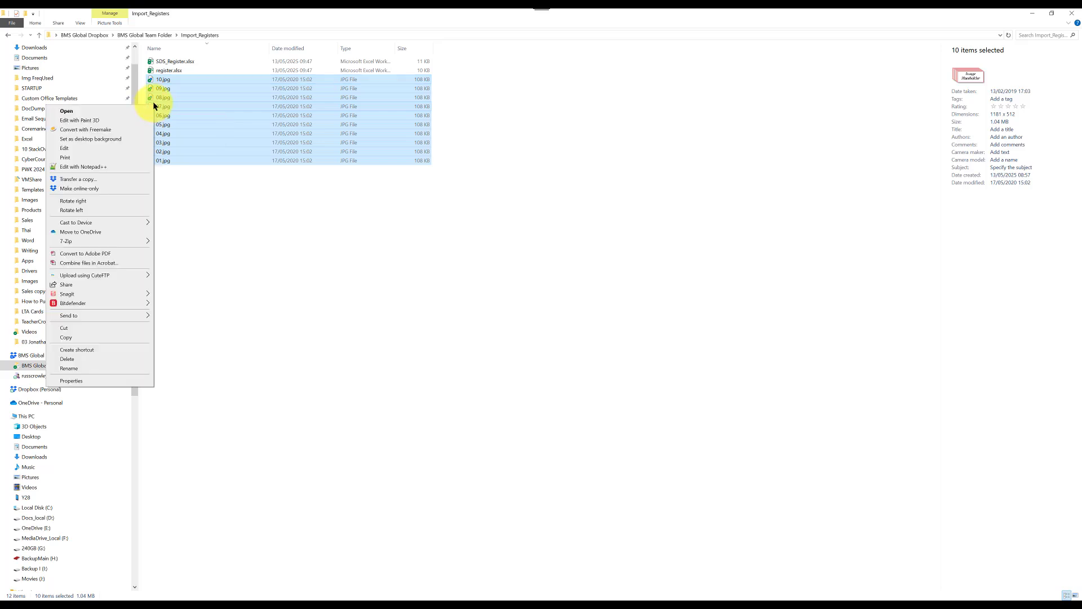
mouse_move(105, 242)
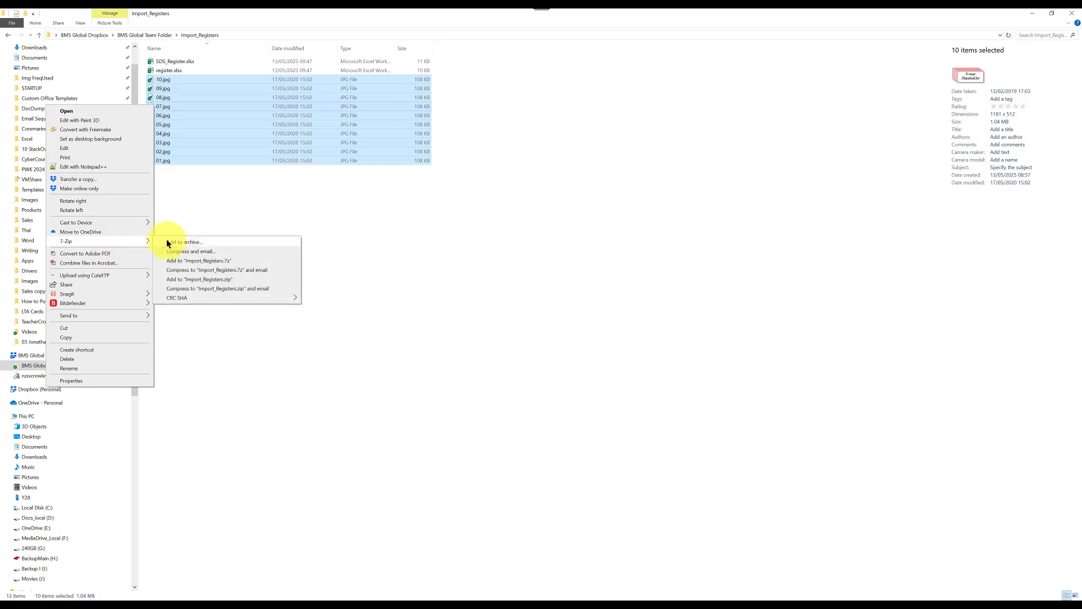
click(180, 243)
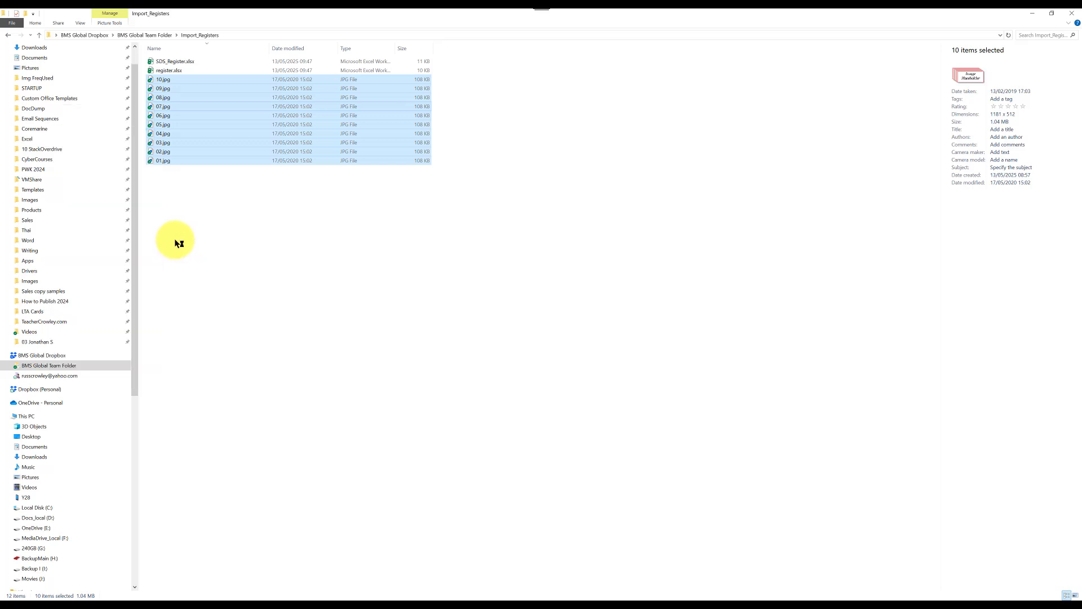
drag(485, 184, 232, 182)
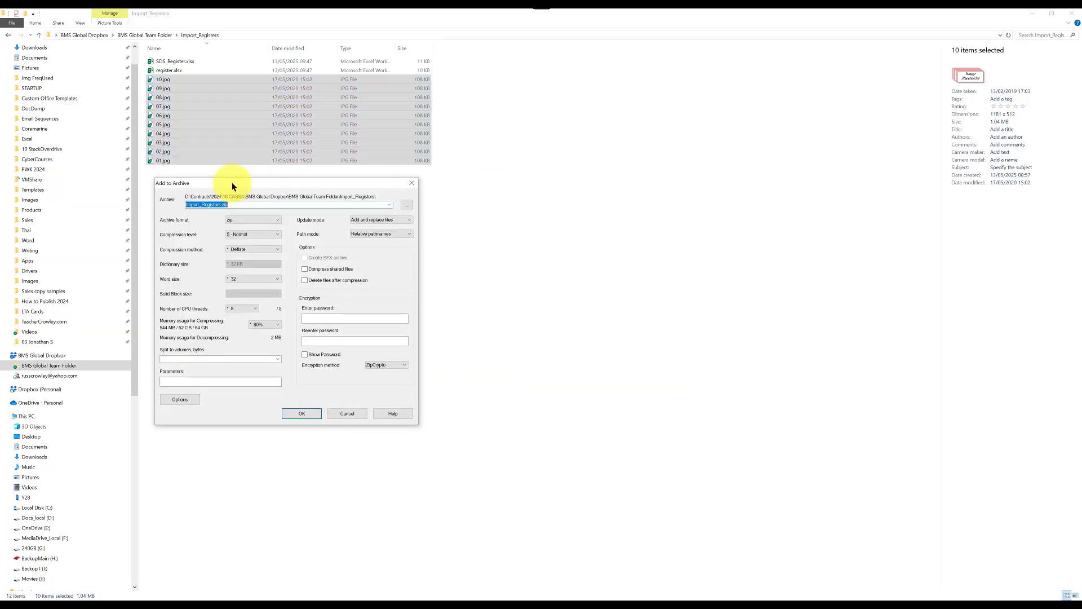
click(213, 203)
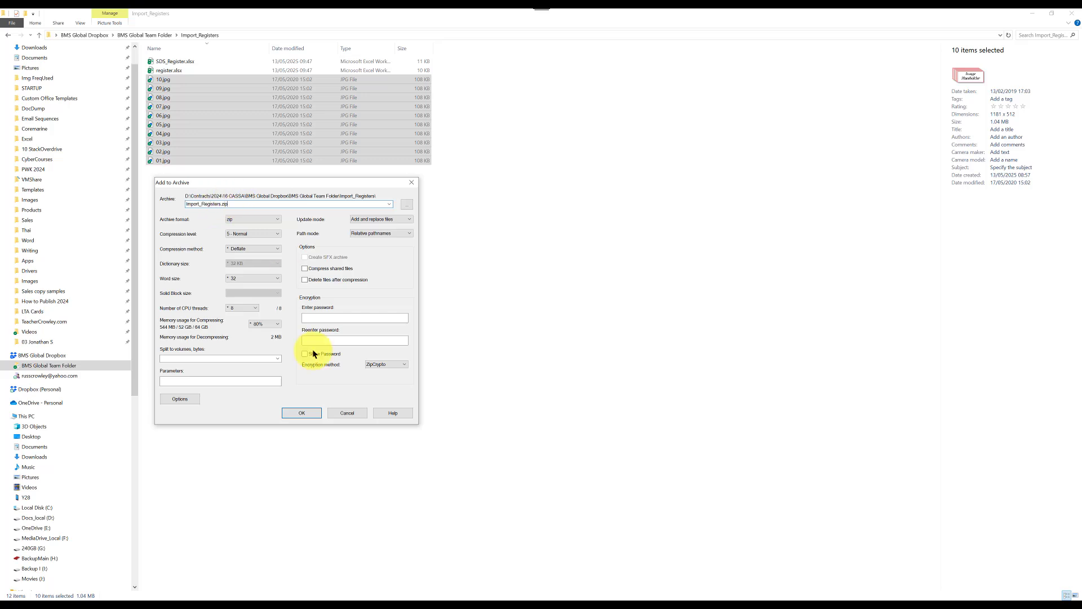
click(302, 413)
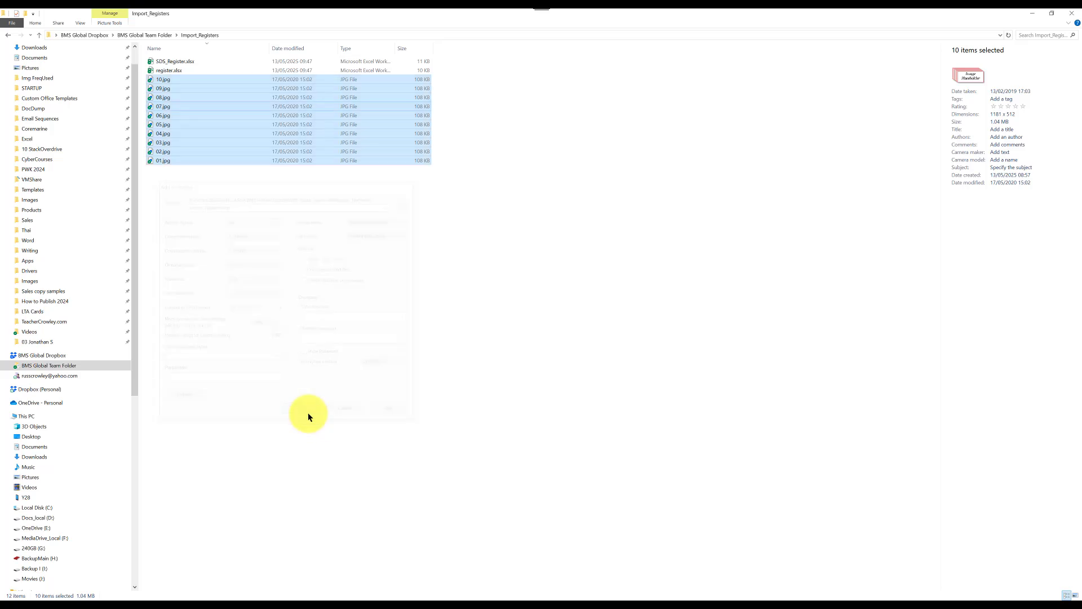
click(184, 193)
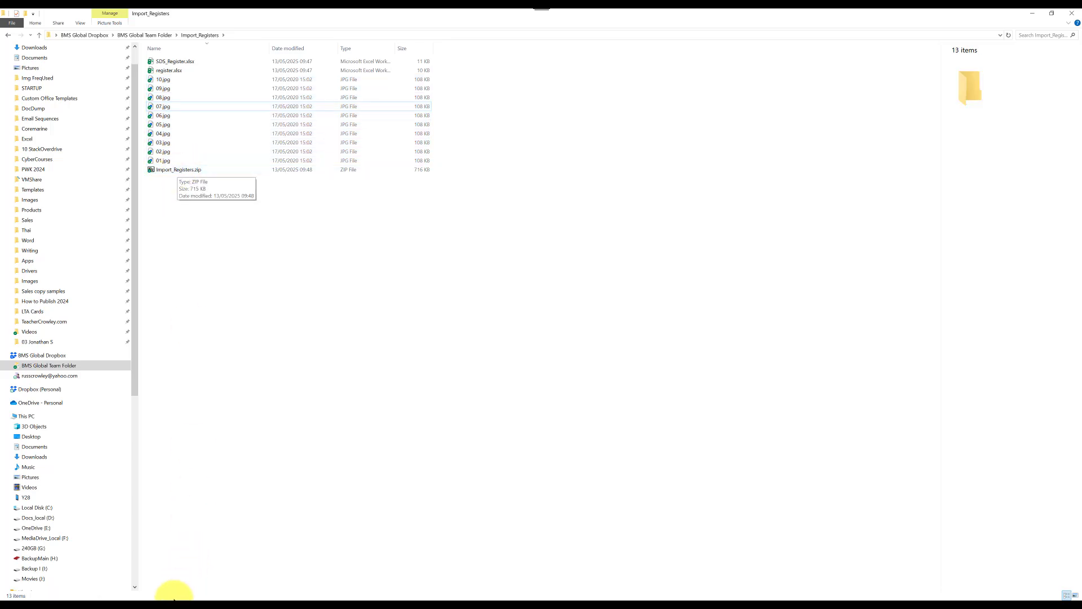
Return to the CASSA import page in the browser and choose Import_Registers.zip as the zip file for items.
click(177, 606)
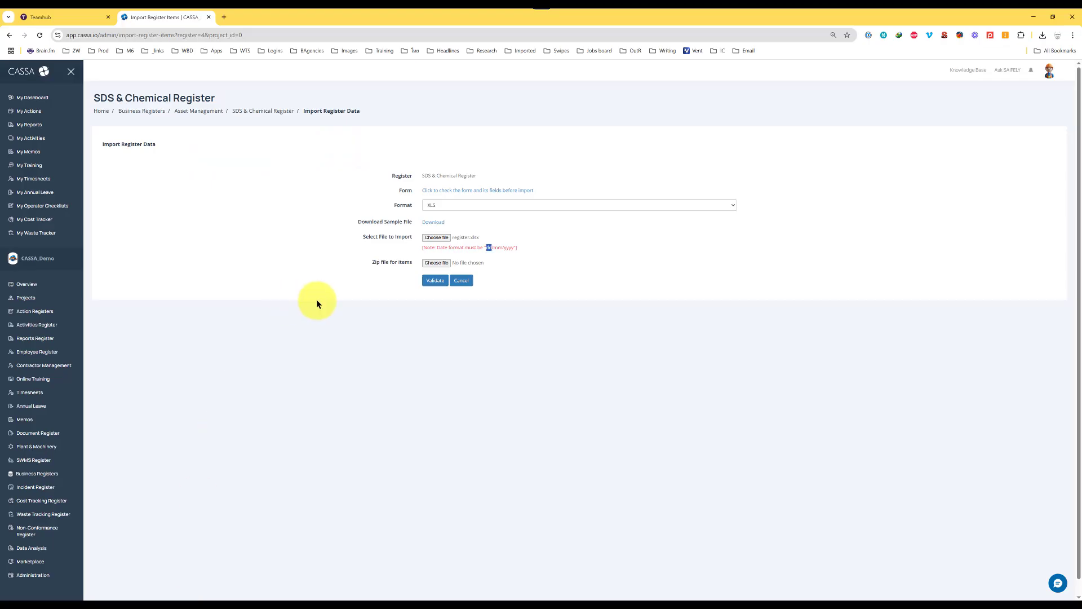
click(443, 263)
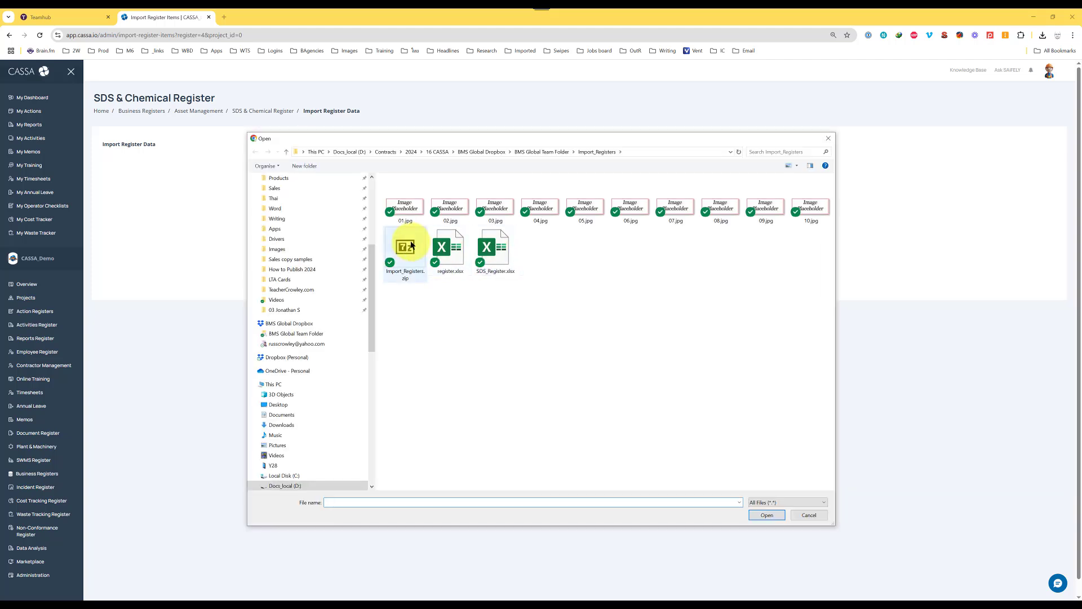
double_click(407, 247)
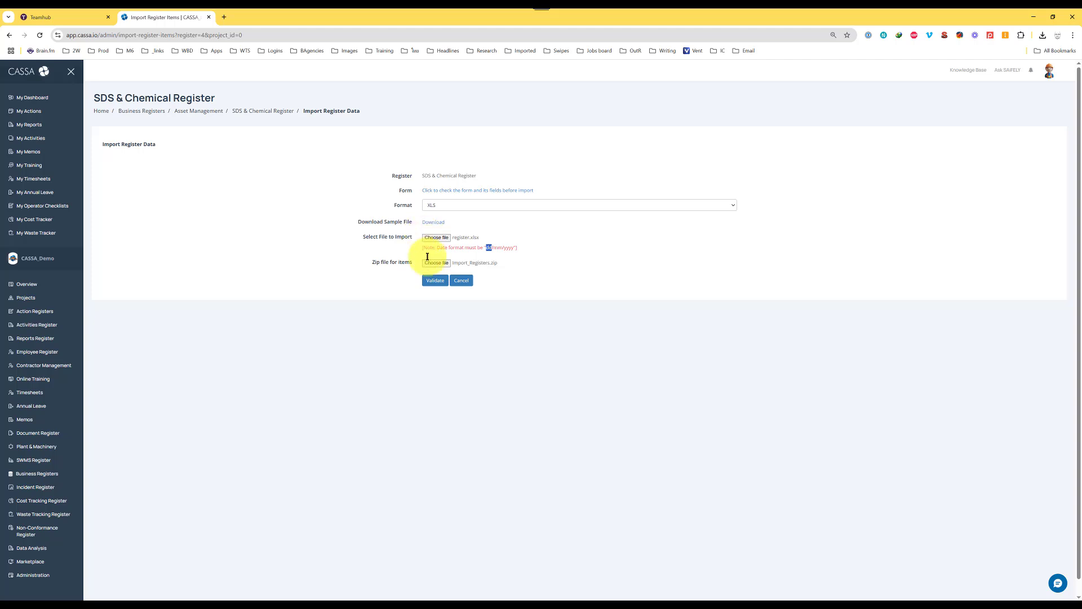
Validate the selected import files and submit the import to the SDS & Chemical Register.
click(432, 288)
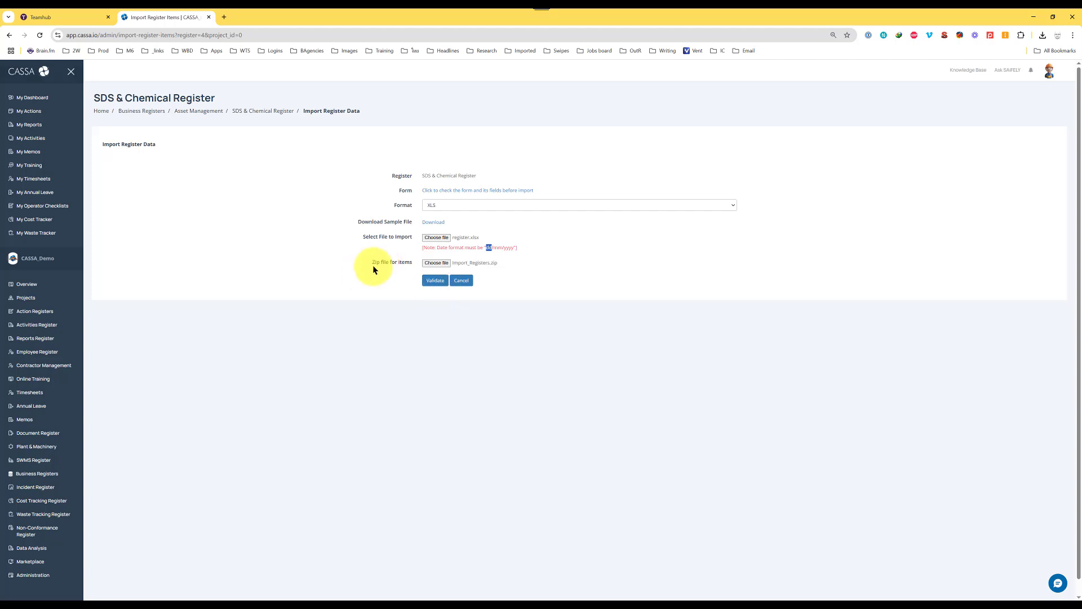
click(434, 280)
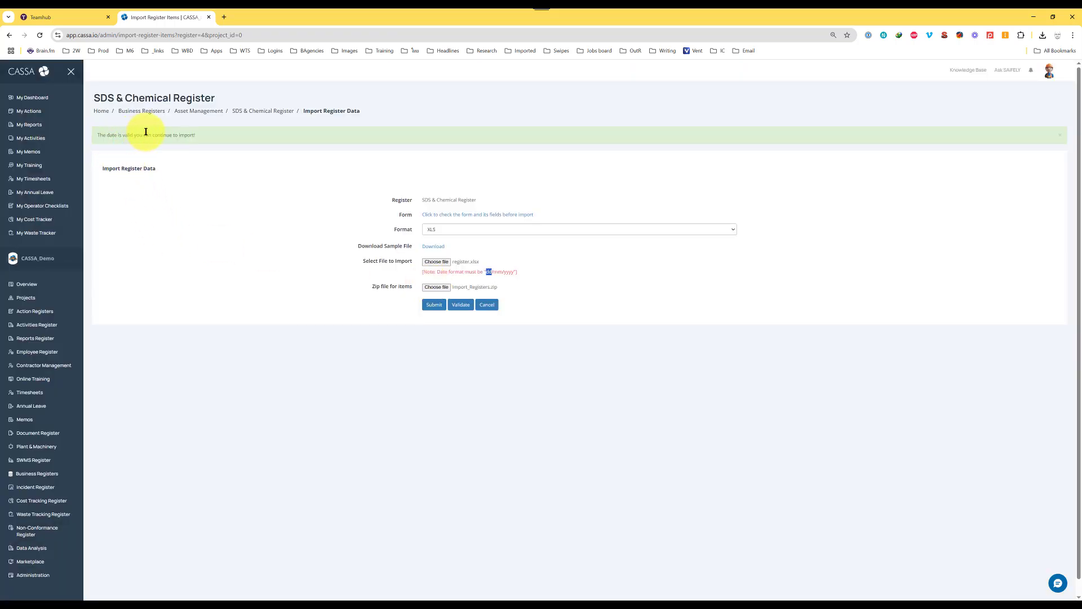
click(432, 305)
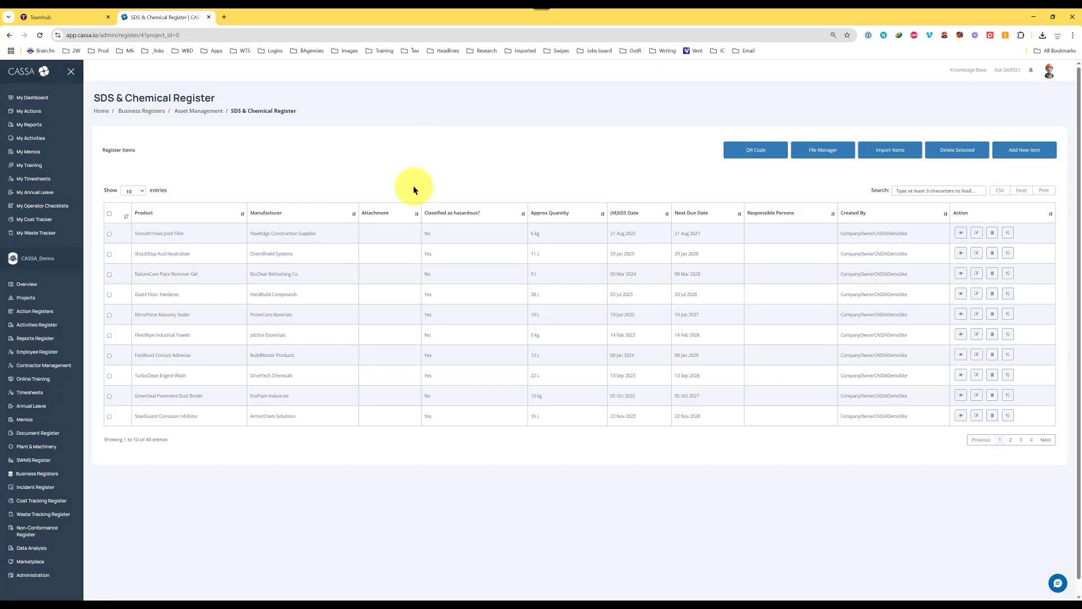
Increase the number of entries shown per page and look through the imported items in the SDS & Chemical Register.
drag(115, 440, 165, 441)
click(174, 442)
click(140, 190)
scroll(329, 153, down, 3)
scroll(329, 158, down, 6)
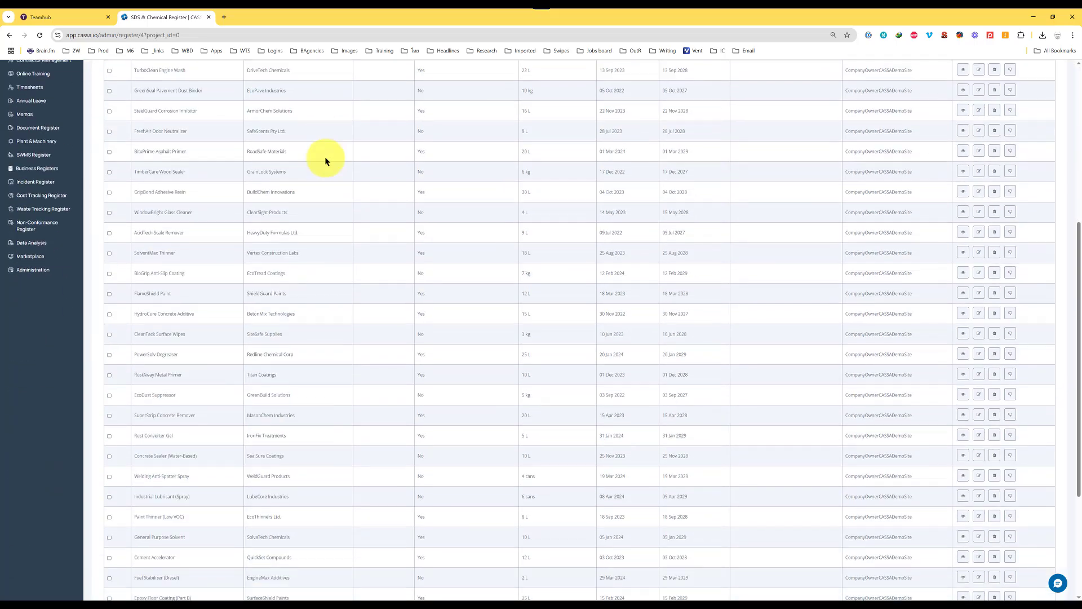
scroll(327, 249, up, 10)
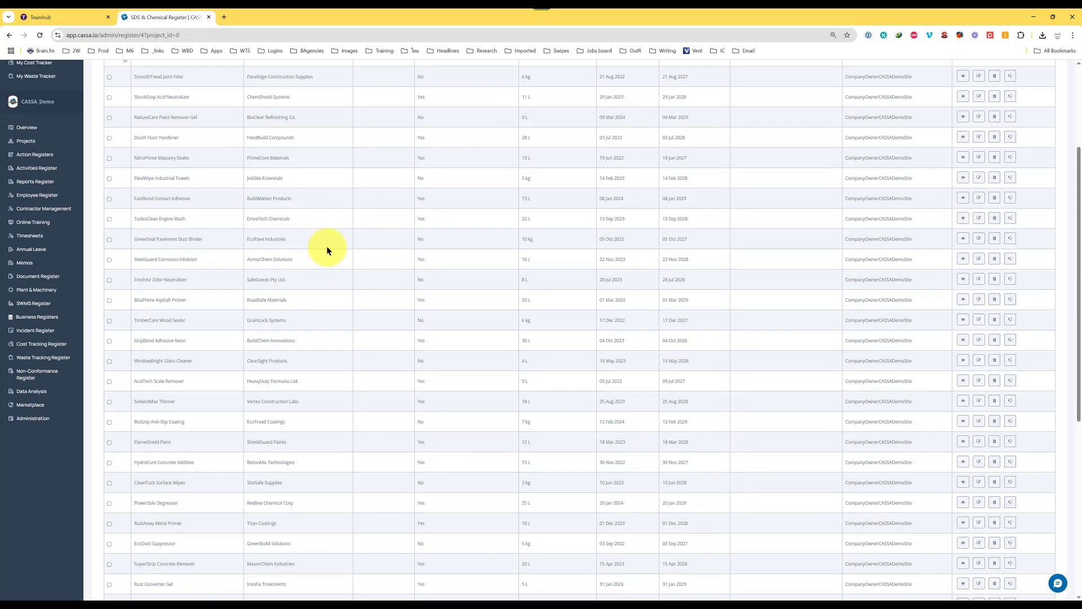